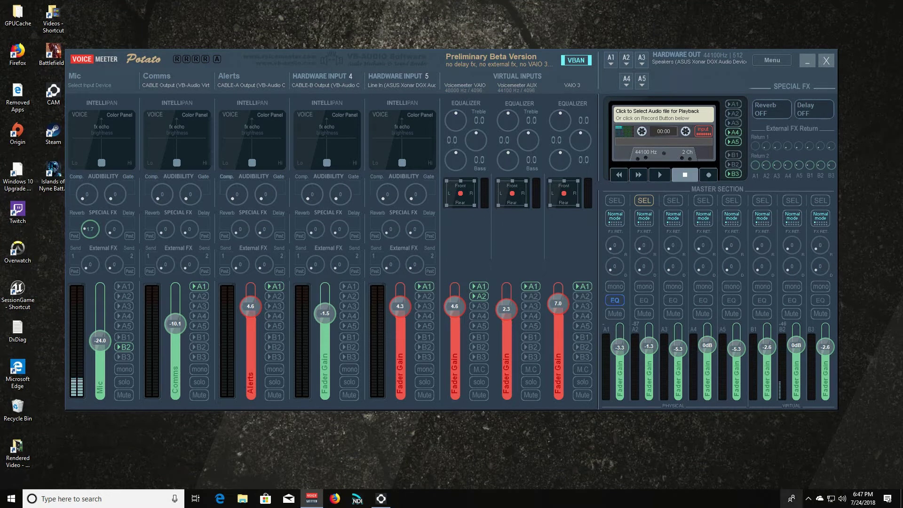
Change the screen-capture tool's capture setting from its notification-area icon menu.
left_click(808, 498)
right_click(808, 461)
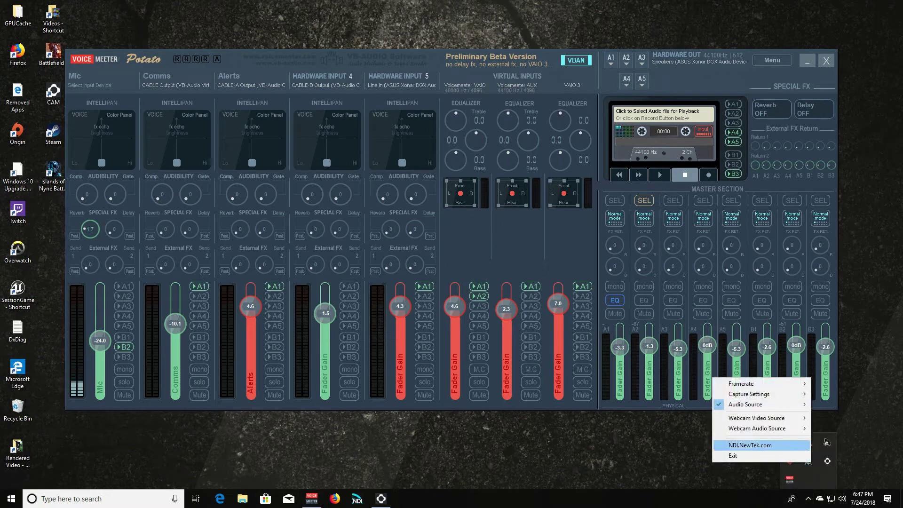
mouse_move(753, 394)
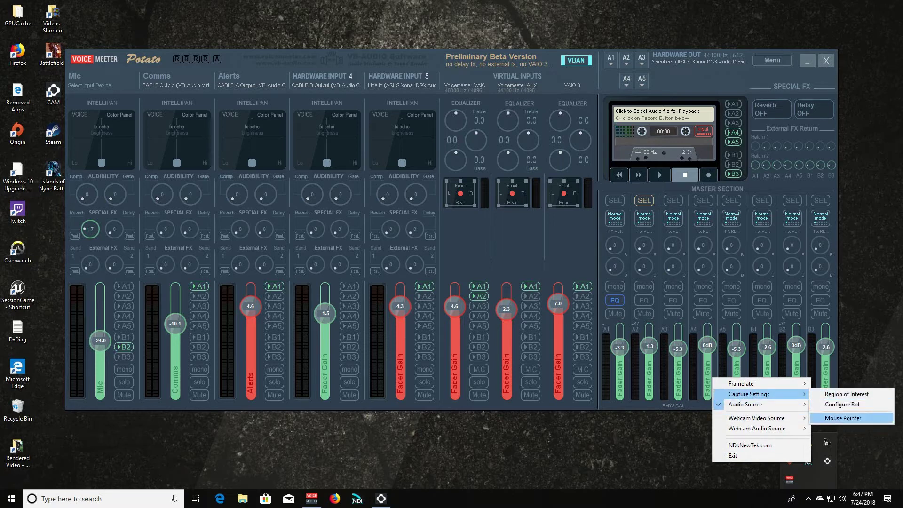
left_click(844, 417)
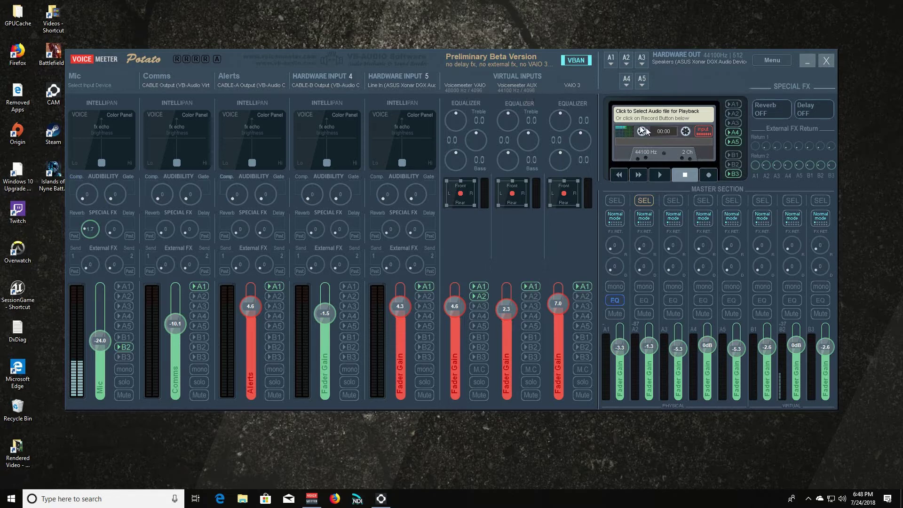
Open the VBAN network stream settings, move the window aside, then close it.
left_click(576, 60)
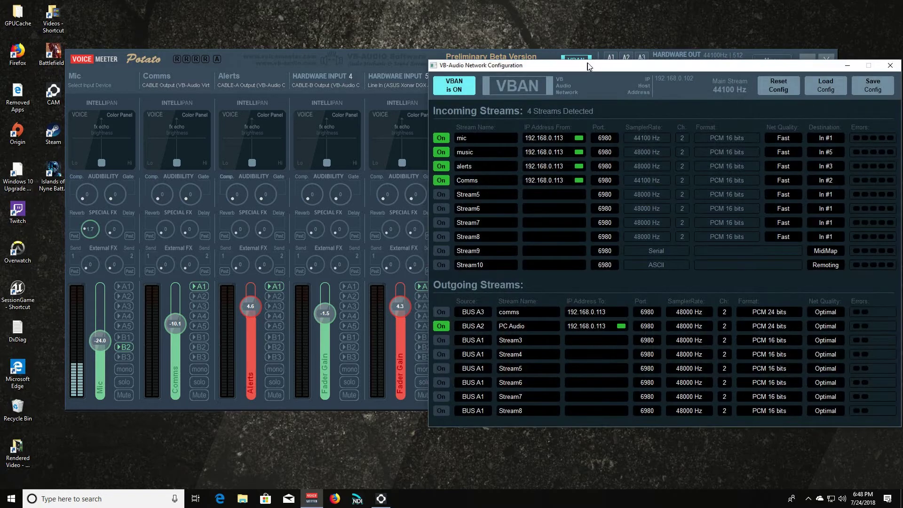
left_click_drag(588, 63, 432, 41)
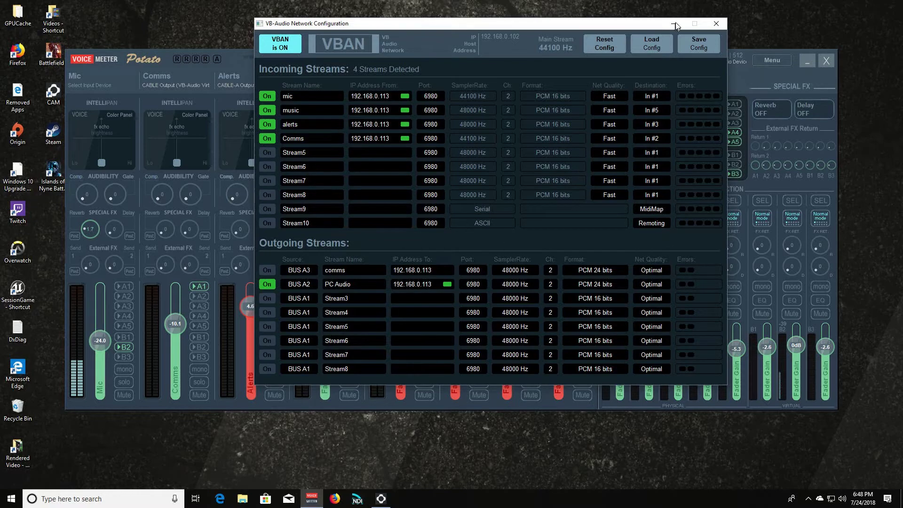
left_click(716, 23)
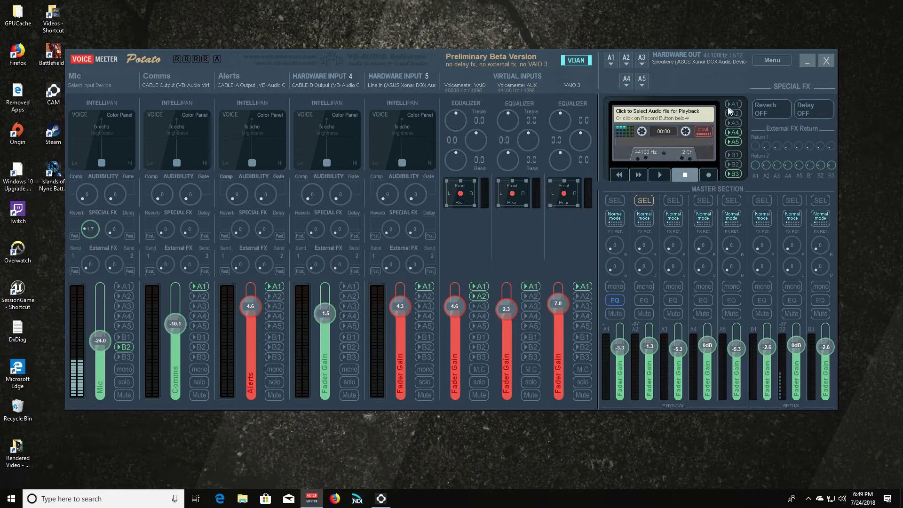
Open JustVerb III, raise the Mic reverb send to 5.5 and bus B2's effects return.
right_click(766, 112)
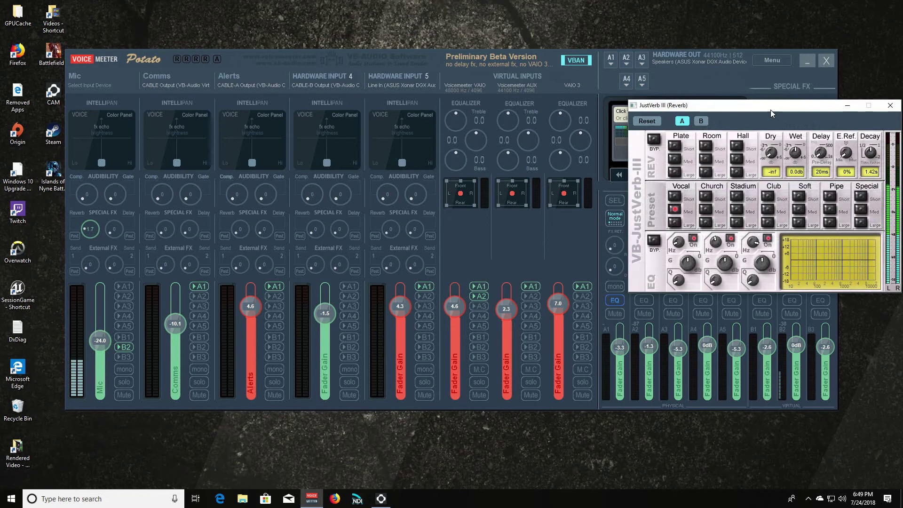
left_click_drag(766, 106, 253, 90)
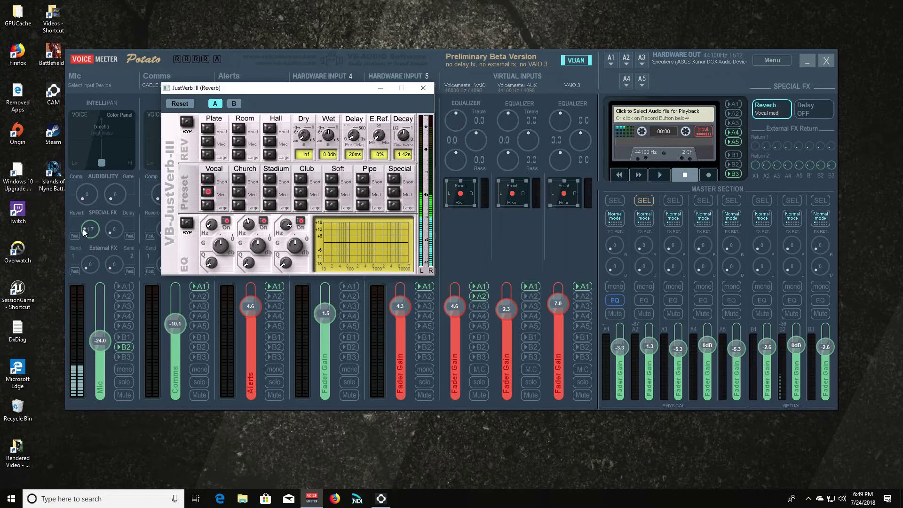
mouse_move(86, 230)
left_mouse_down()
mouse_move(83, 193)
mouse_move(83, 219)
left_mouse_up()
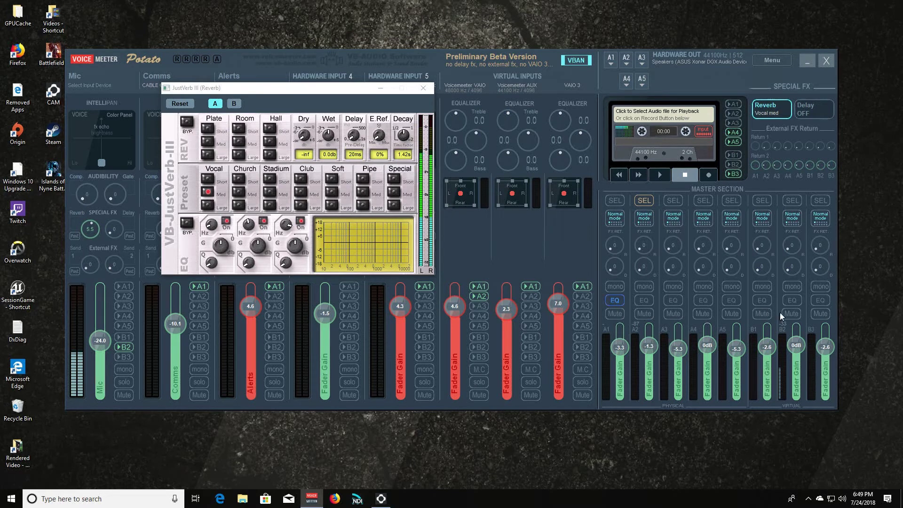
left_click_drag(788, 251, 794, 230)
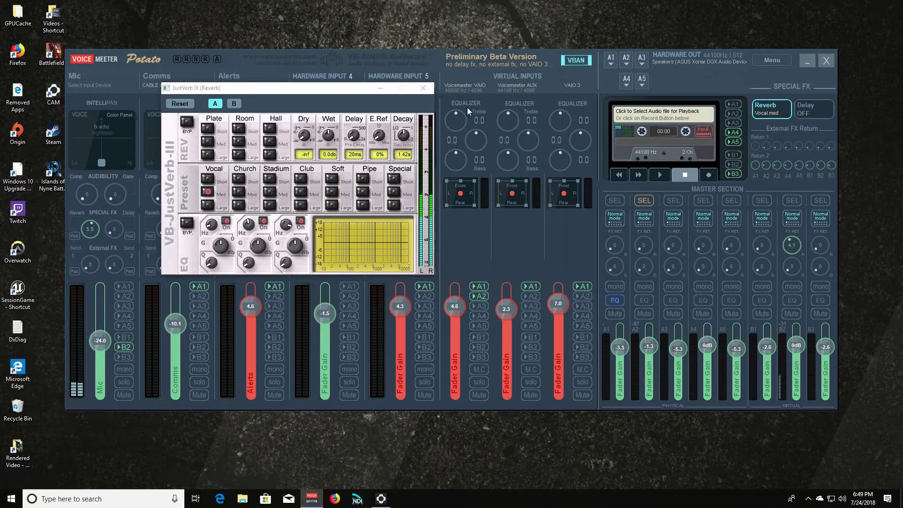
Close the JustVerb III window, leaving bus B2's effects return at 4.1.
left_click(424, 89)
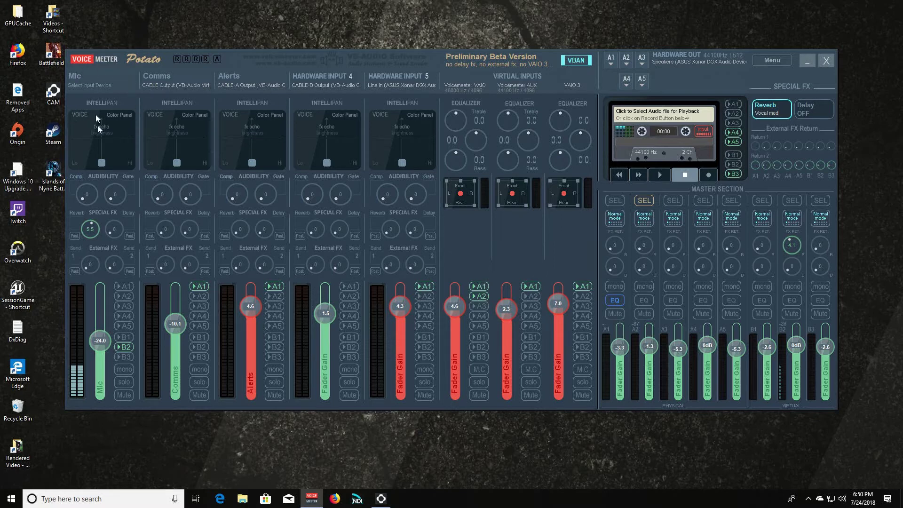
Toggle the Mic Intellipan pad to effects mode and back, then shift its voice position.
right_click(121, 151)
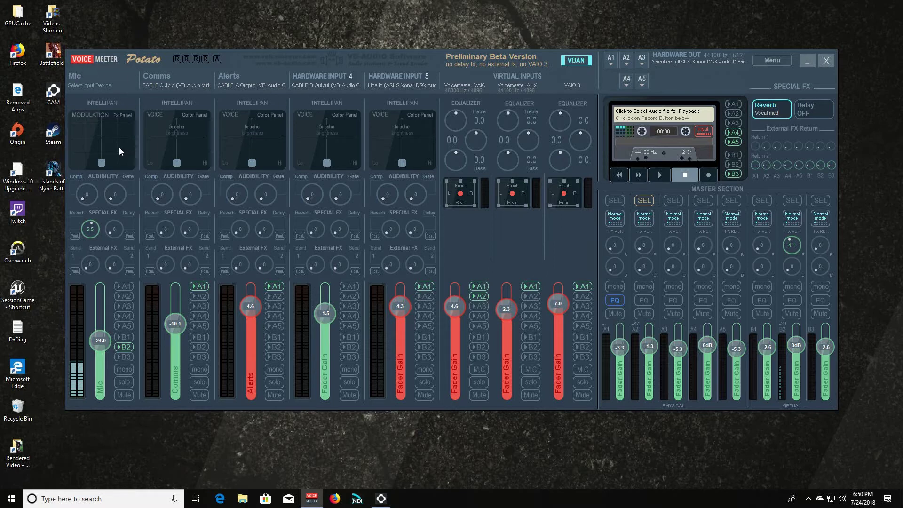
right_click(95, 143)
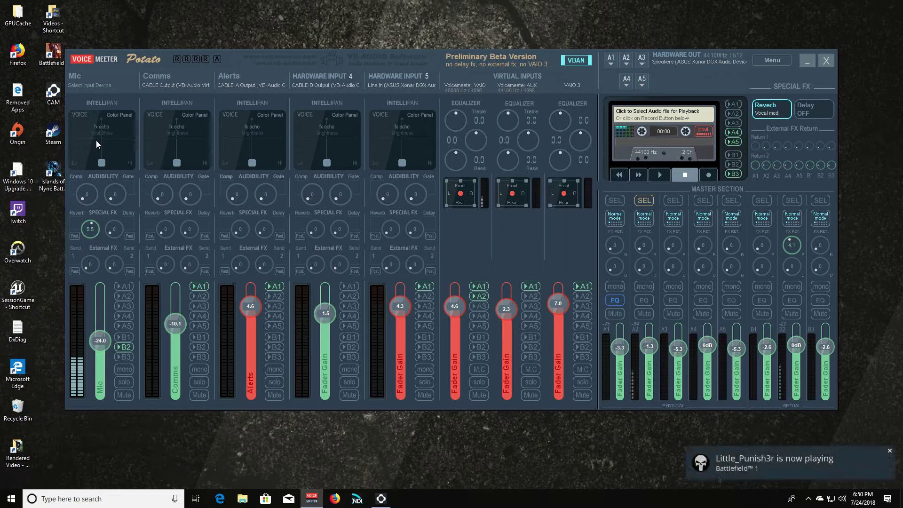
mouse_move(102, 163)
left_mouse_down()
mouse_move(100, 138)
mouse_move(99, 163)
left_mouse_up()
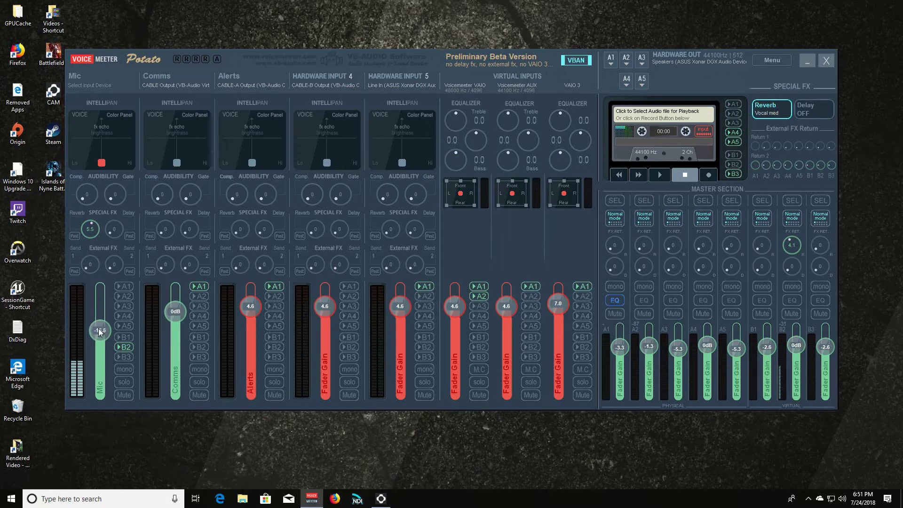
Set input faders: Mic -0.4, Comms -15.9, Alerts -6.2, HW4 -1.9, HW5 -22.5, virtuals -3.1/-3.5/-14.3.
left_click_drag(100, 326, 103, 309)
left_click_drag(168, 306, 173, 331)
left_click_drag(247, 309, 250, 320)
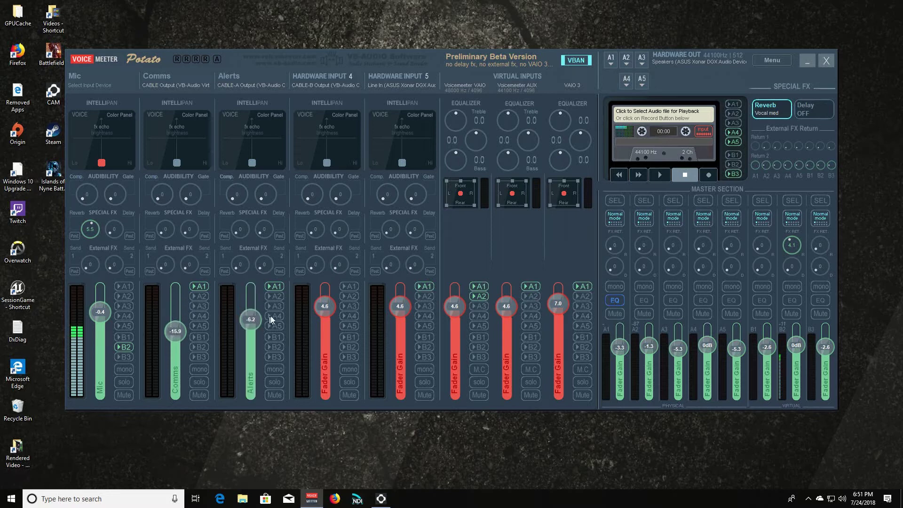
left_click_drag(324, 307, 323, 316)
left_click_drag(394, 315, 402, 343)
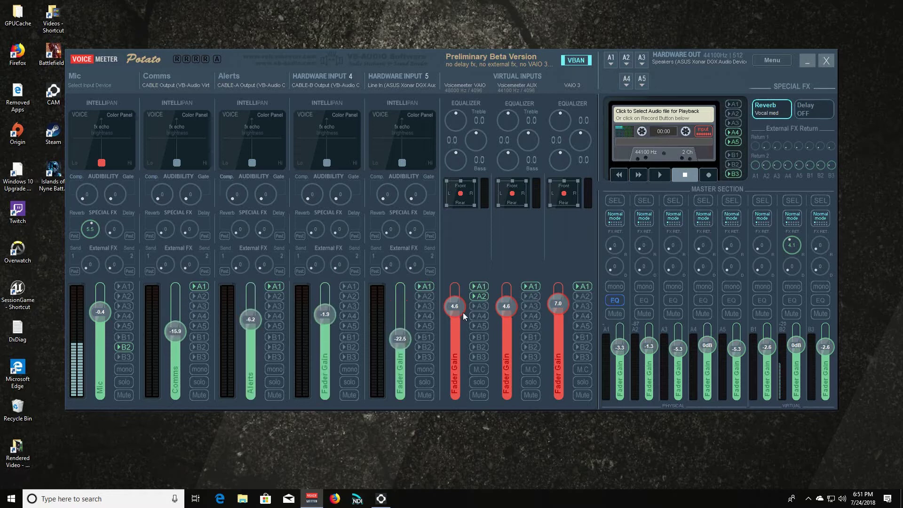
left_click_drag(459, 309, 507, 316)
left_click_drag(558, 304, 559, 326)
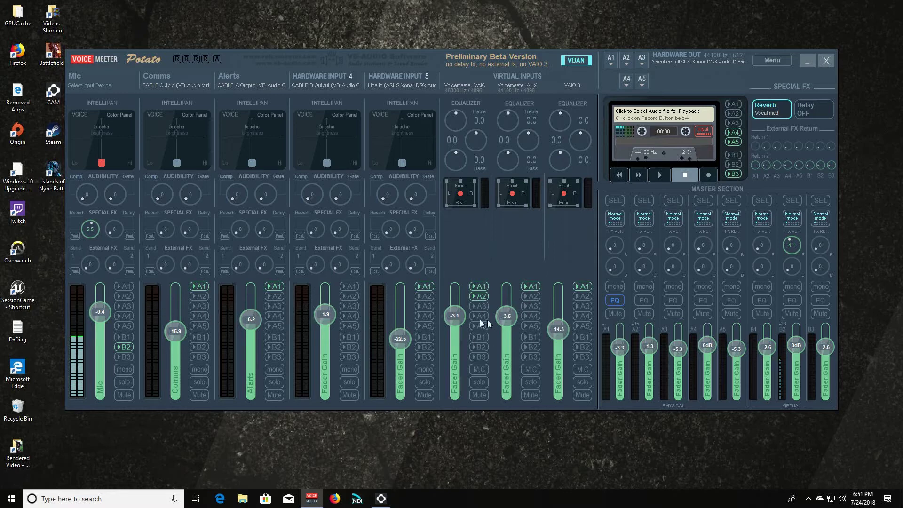
Preview the send levels of buses A3 and A1, then return to normal input levels.
left_click(674, 200)
left_click(611, 199)
left_click(616, 201)
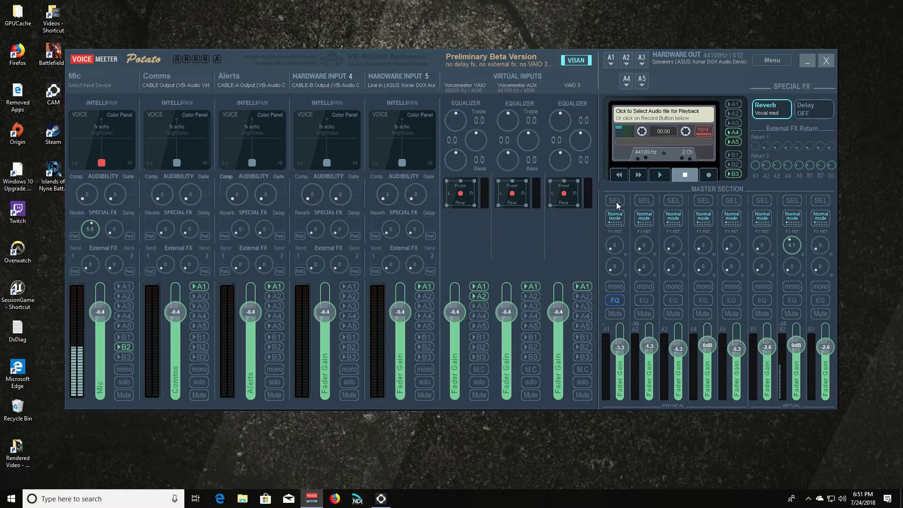
left_click(673, 202)
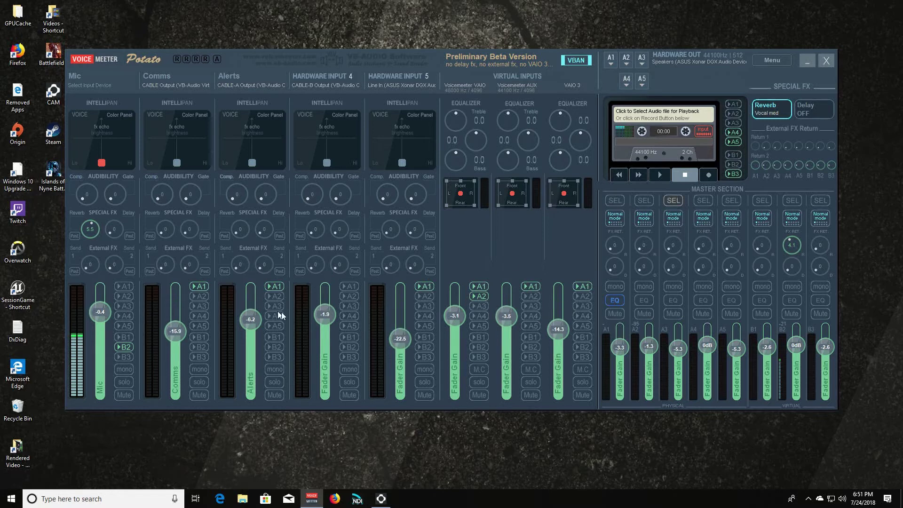
left_click(674, 202)
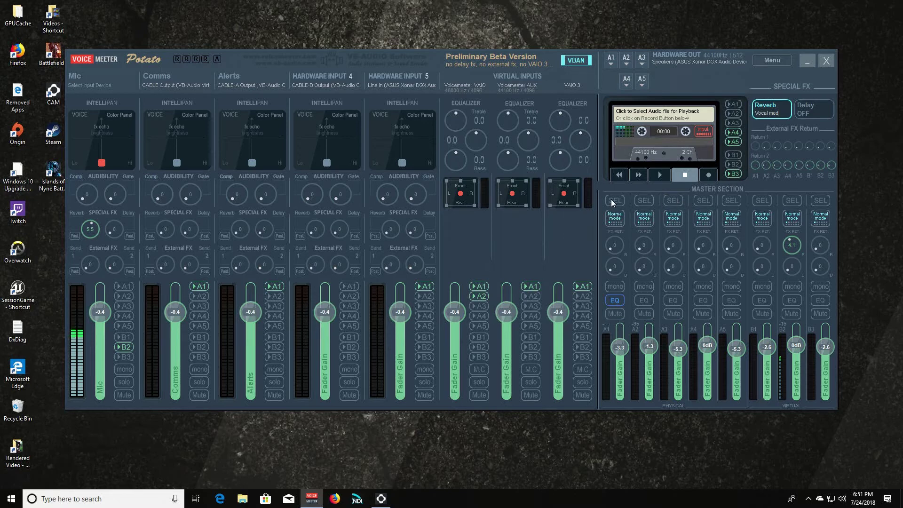
Set bus A2 sends: Comms 6.2, Voicemeeter VAIO 12.0, AUX 4.3, VAIO 3 8.5.
left_click(646, 201)
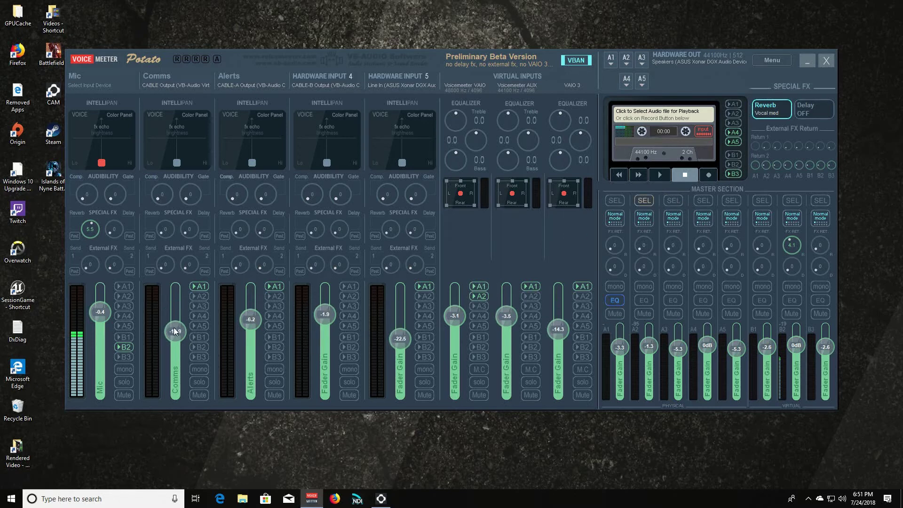
left_click_drag(174, 331, 171, 301)
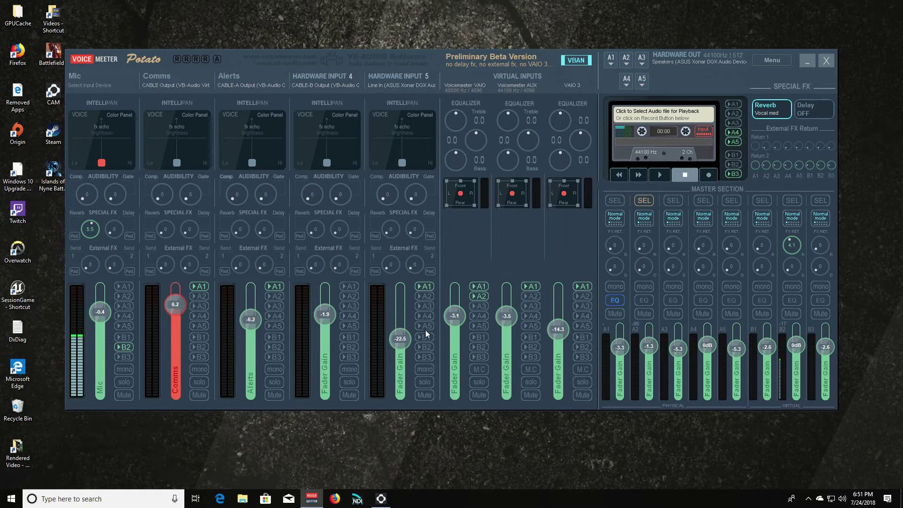
left_click_drag(455, 316, 455, 292)
left_click_drag(512, 315, 515, 307)
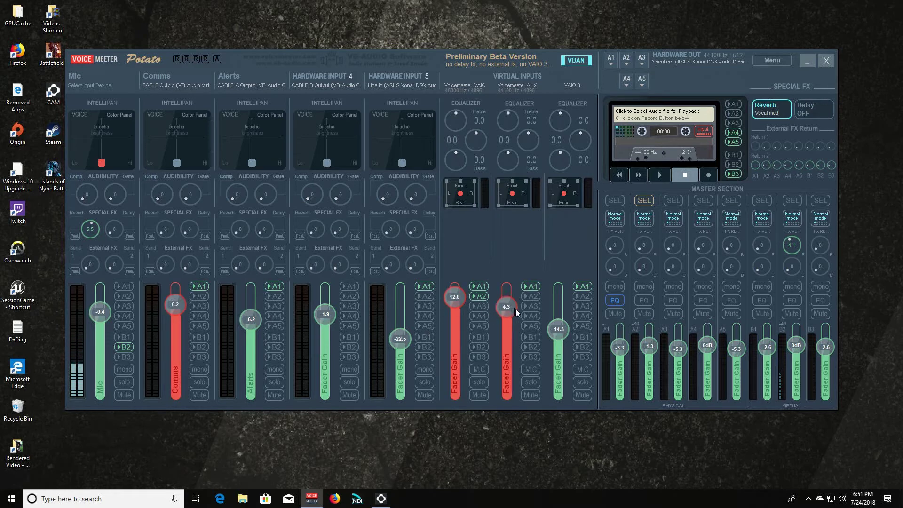
left_click_drag(564, 323, 559, 301)
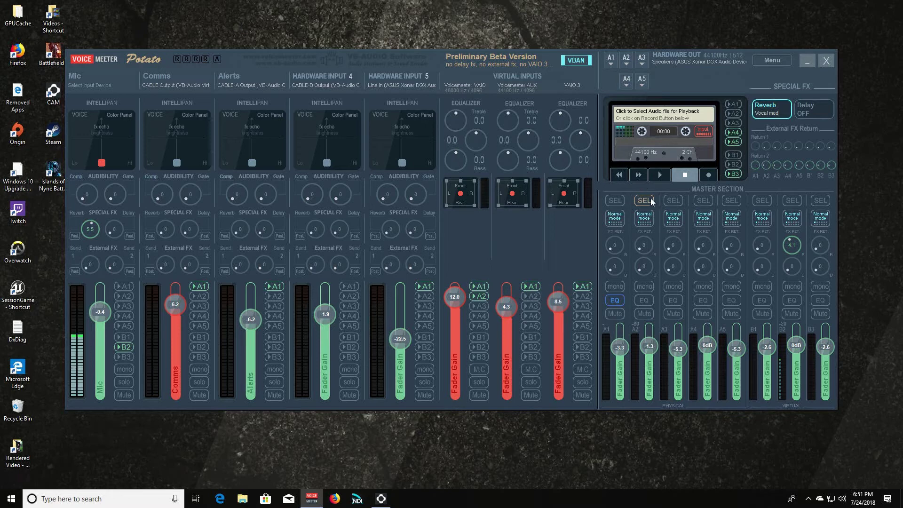
Leave bus A2's send view, show bus A3's sends, and route recorder playback to A4.
left_click(646, 202)
left_click(646, 201)
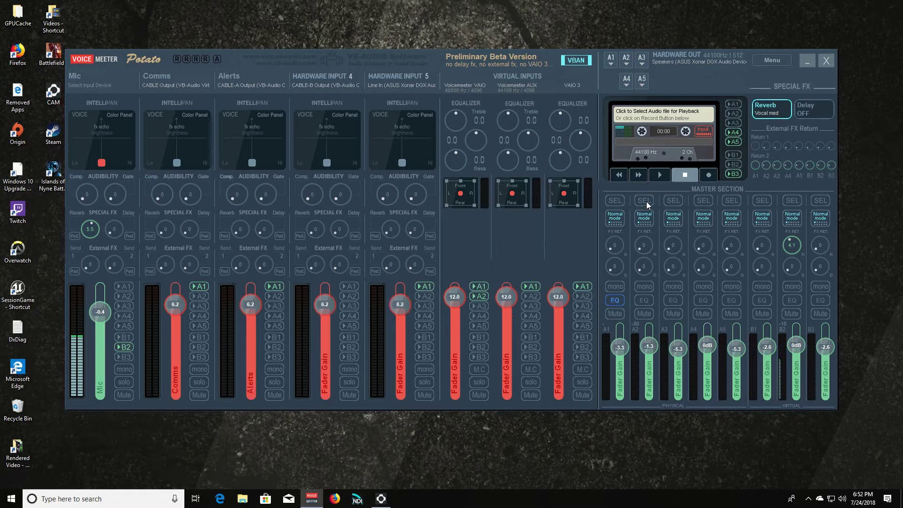
left_click(676, 203)
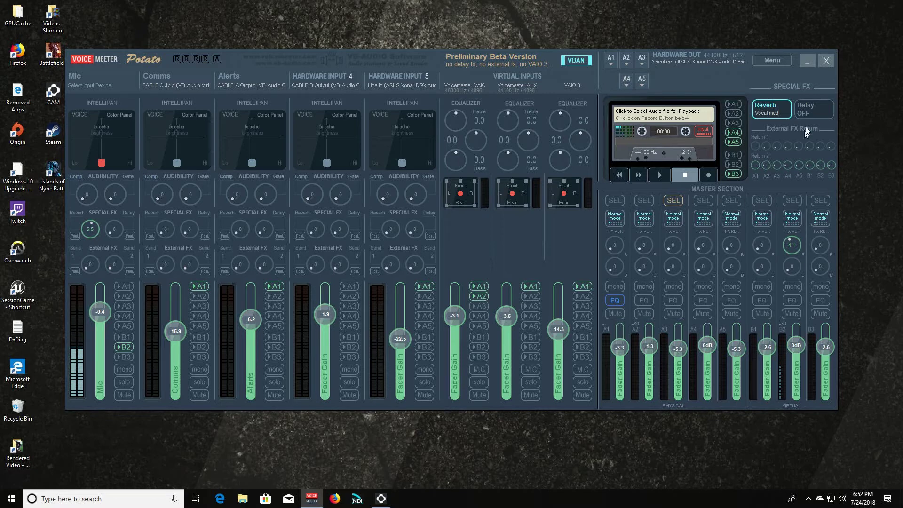
left_click(741, 131)
Open the VBAN network settings, move the window up and left, then close it.
left_click(565, 61)
left_click_drag(656, 70, 481, 45)
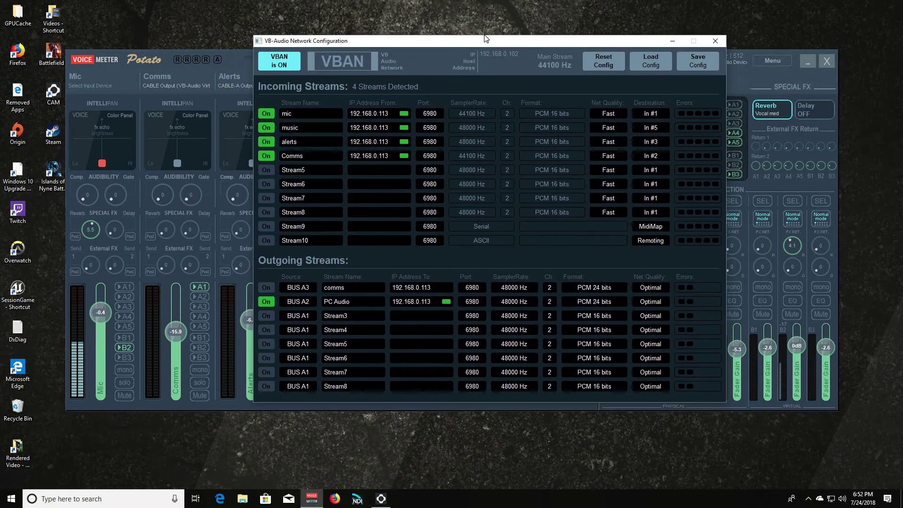
left_click(715, 41)
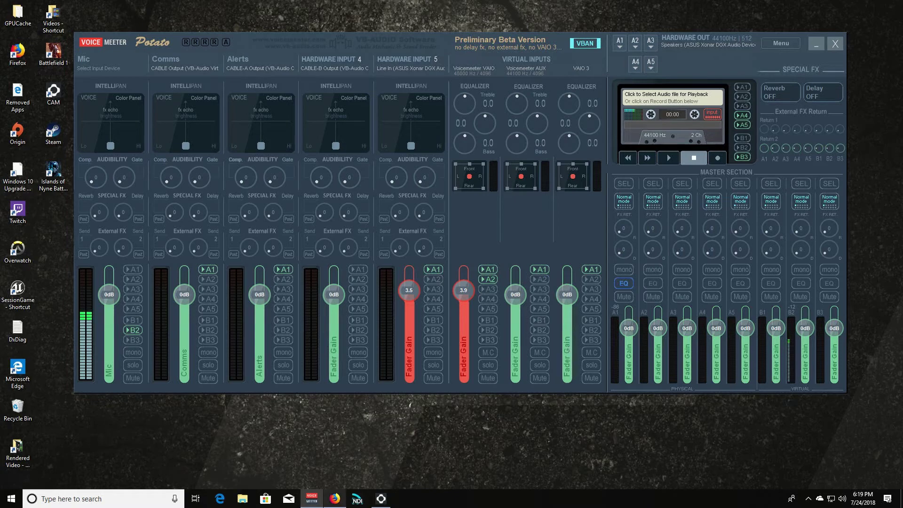
Switch to the VB-Audio thank-you page in Firefox and scroll down to its footer links.
left_click(335, 498)
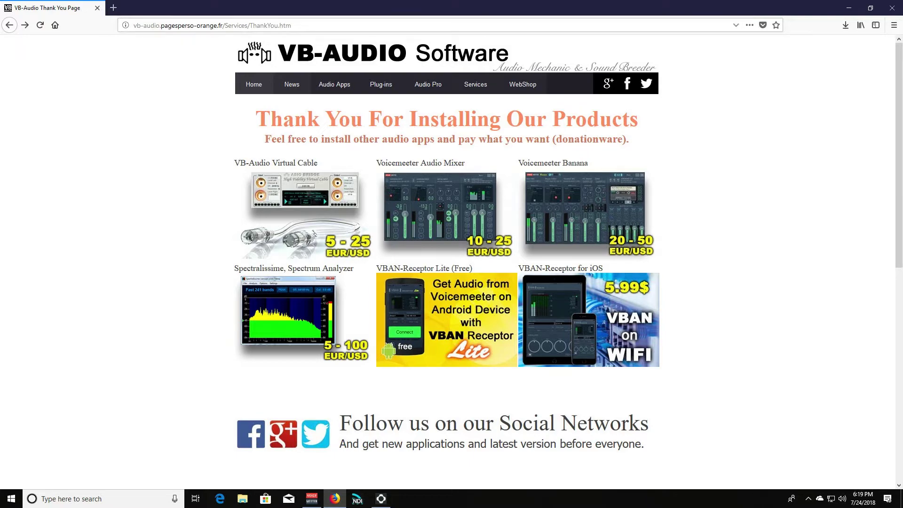
scroll(452, 235, "down", 1)
scroll(452, 259, "down", 8)
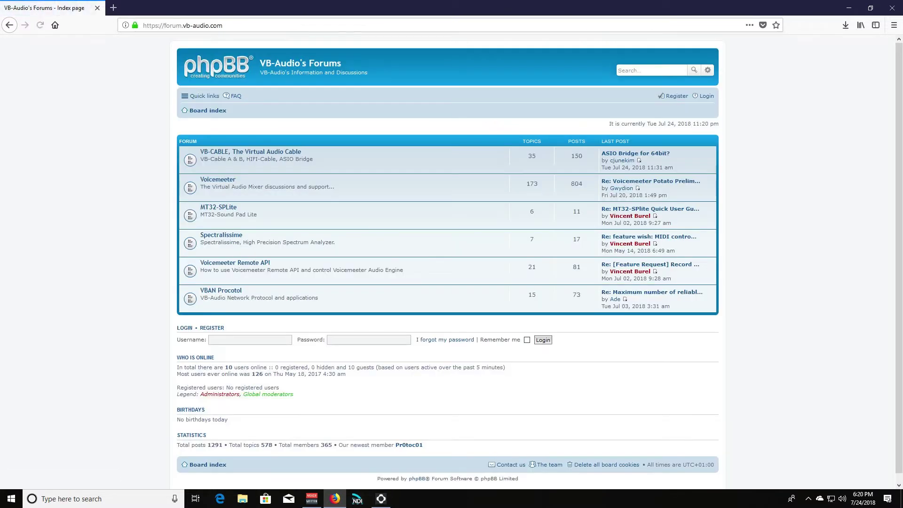
Open the Voicemeeter board, then the 'Voicemeeter Potato Preliminary Beta version' topic.
left_click(218, 181)
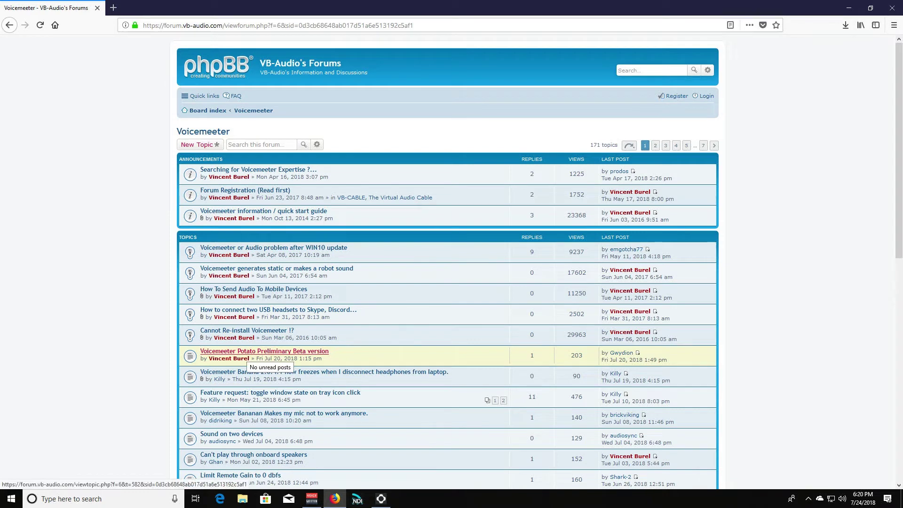
left_click(248, 353)
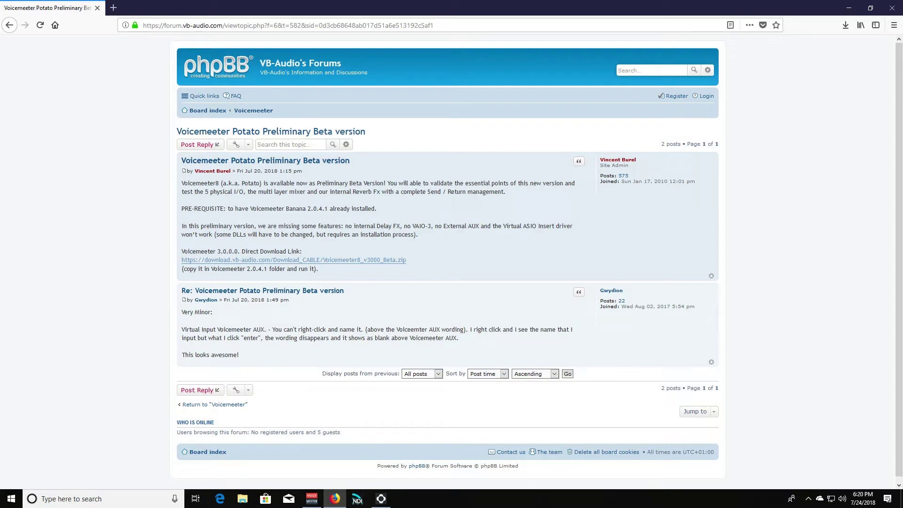
Browse to C:\Program Files (x86)\VB Potato and inspect the Voicemeeter8 application.
left_click(849, 7)
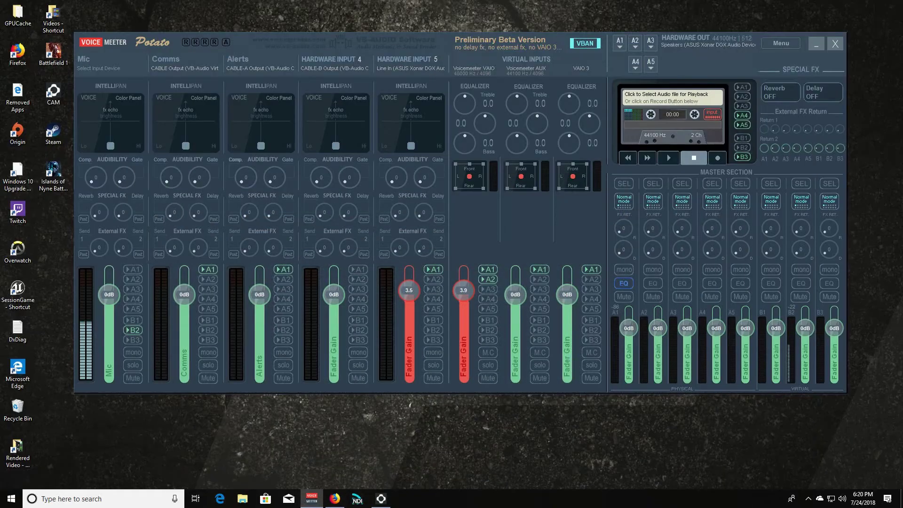
left_click(242, 499)
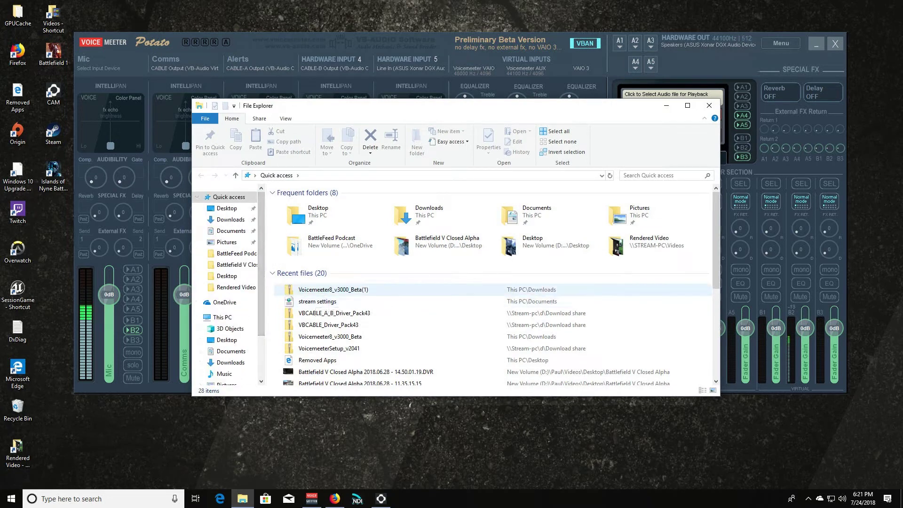
scroll(225, 302, "down", 3)
left_click(234, 343)
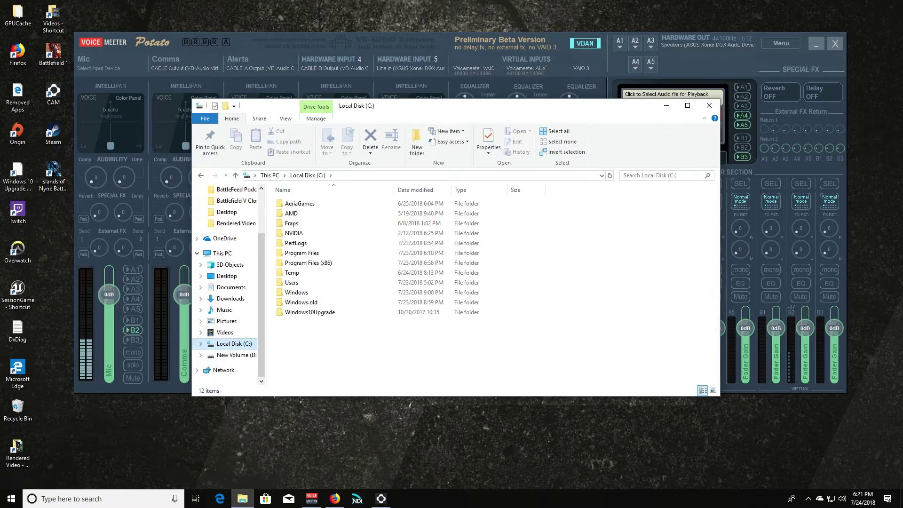
double_click(308, 263)
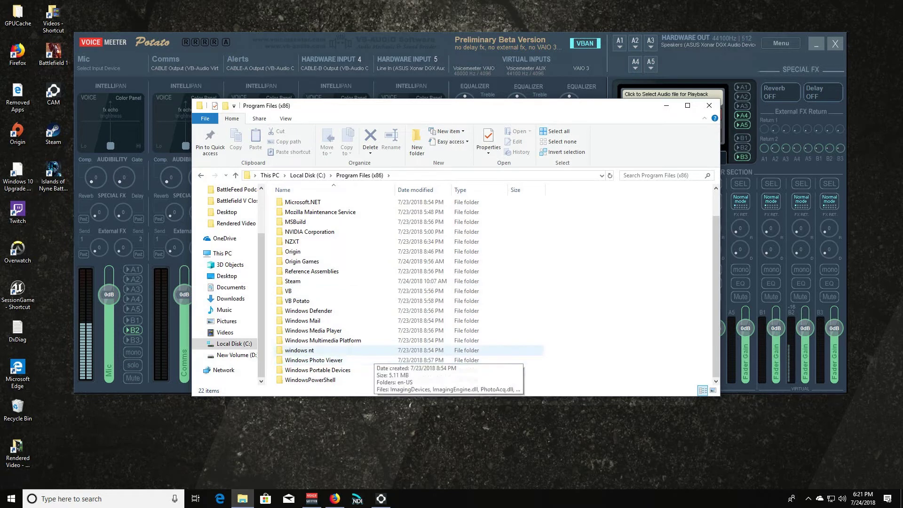
double_click(297, 301)
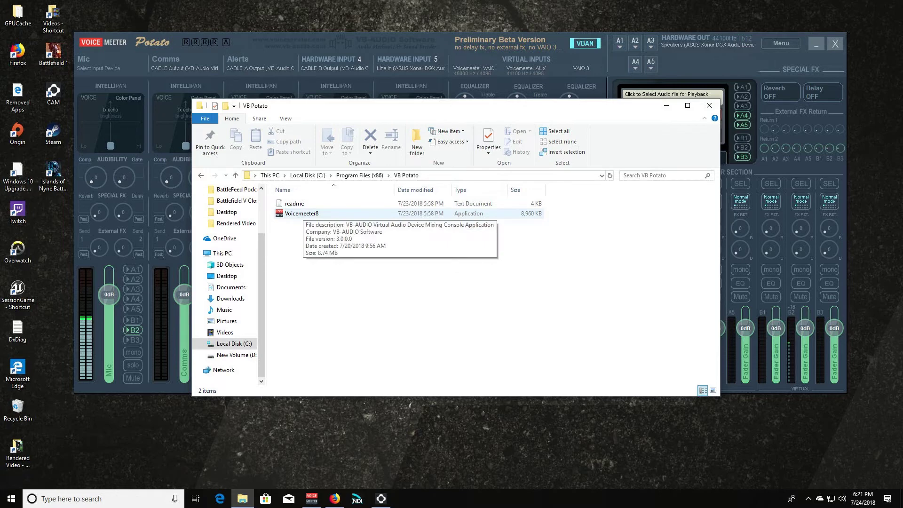
right_click(313, 215)
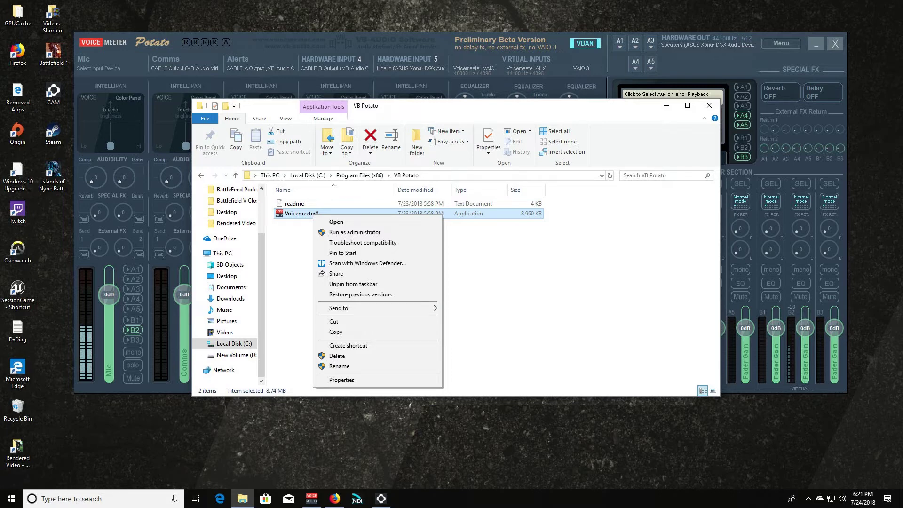
left_click(490, 305)
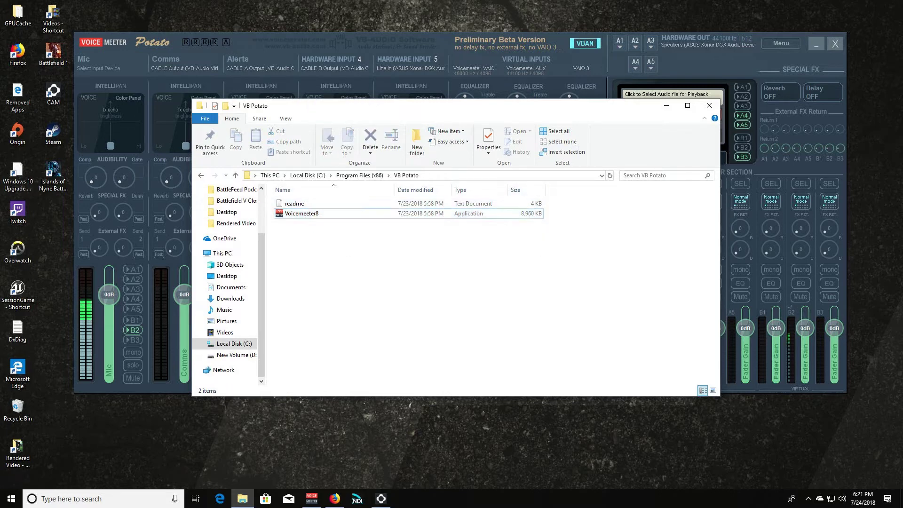
Compare with the older VB > Voicemeeter folder, return to VB Potato, then close Explorer.
key("alt+Up")
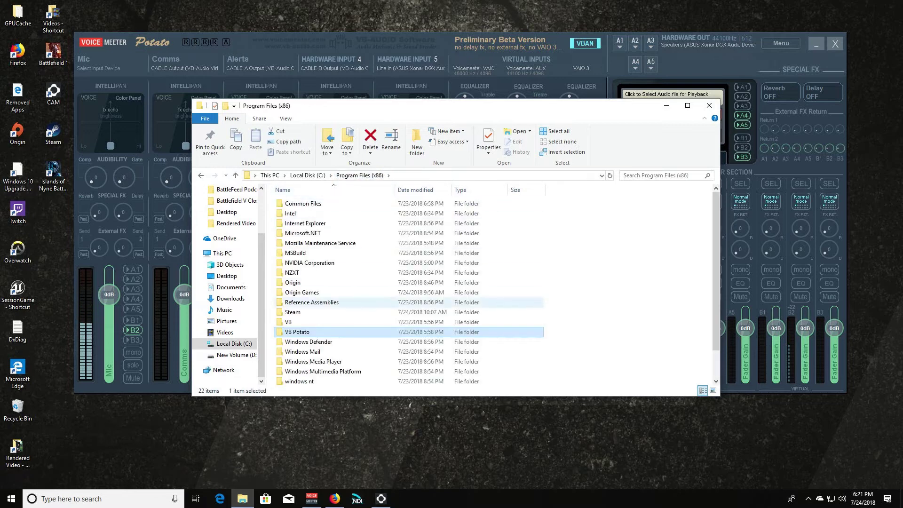
double_click(336, 322)
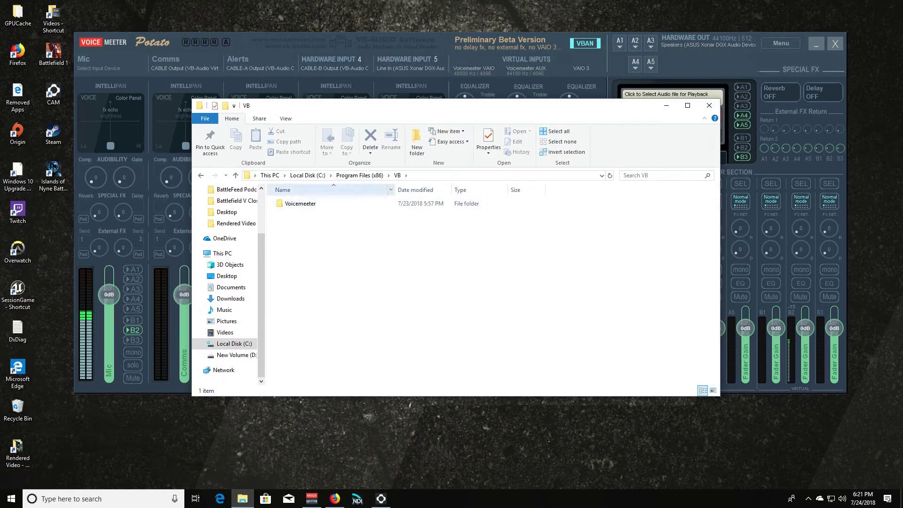
double_click(329, 203)
scroll(394, 291, "down", 12)
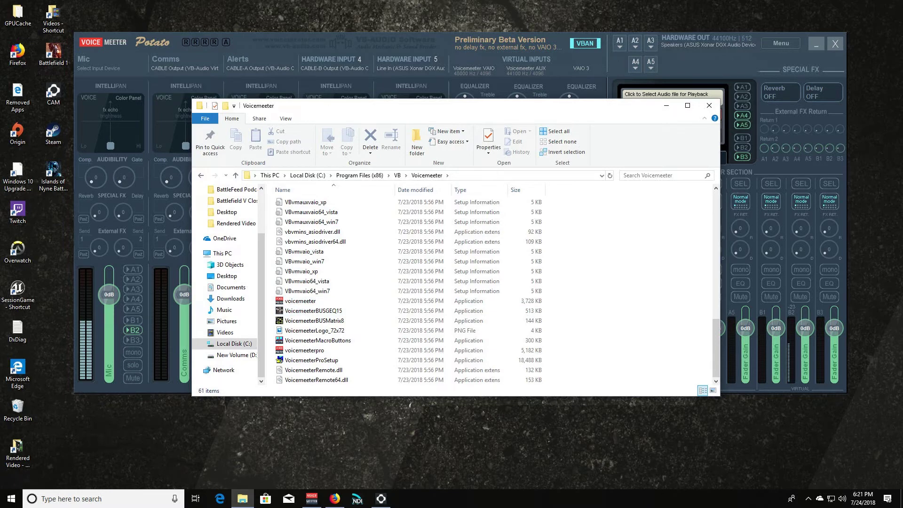
scroll(409, 289, "up", 6)
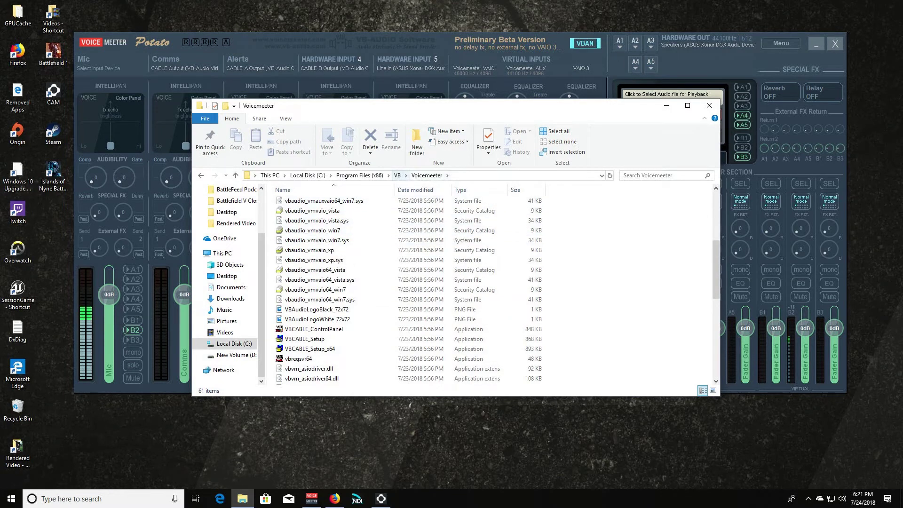
left_click(397, 175)
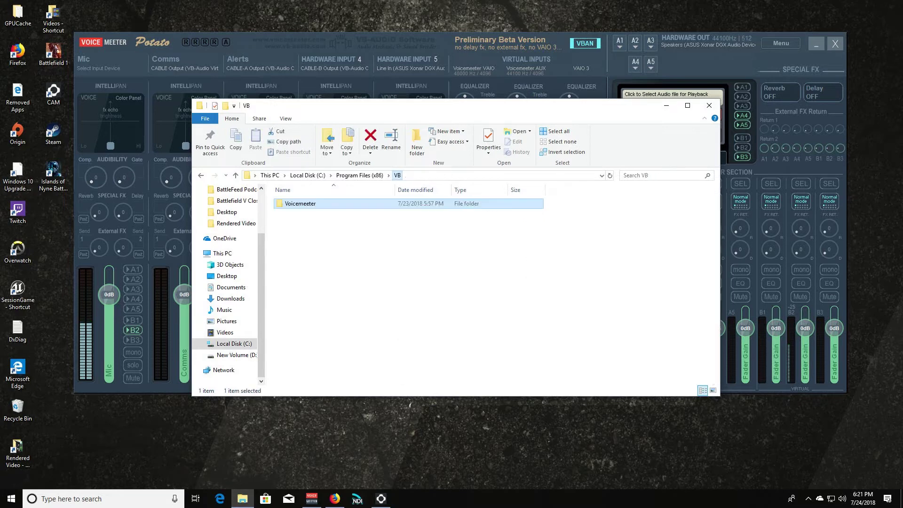
left_click(360, 175)
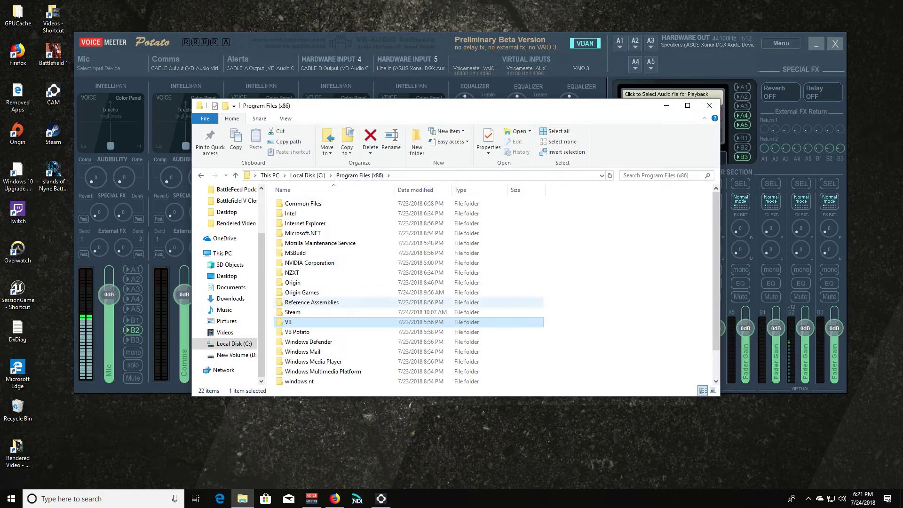
double_click(297, 332)
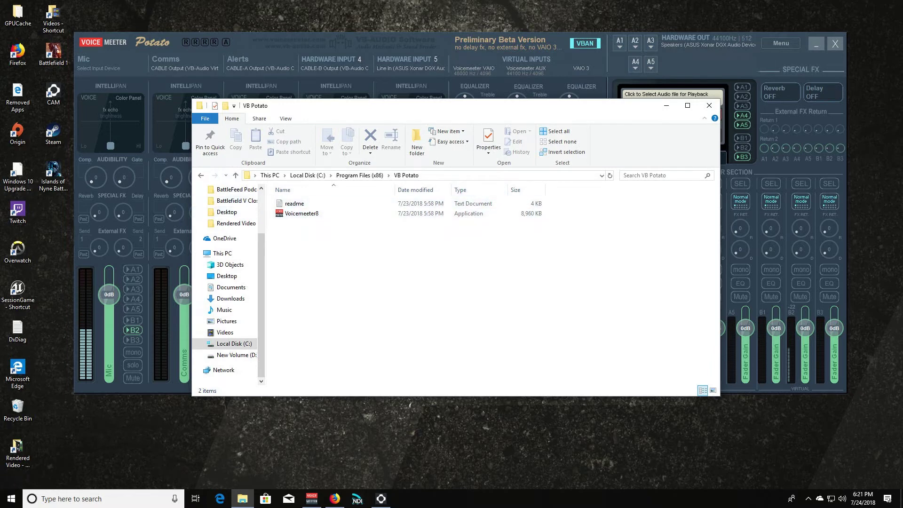
left_click(709, 106)
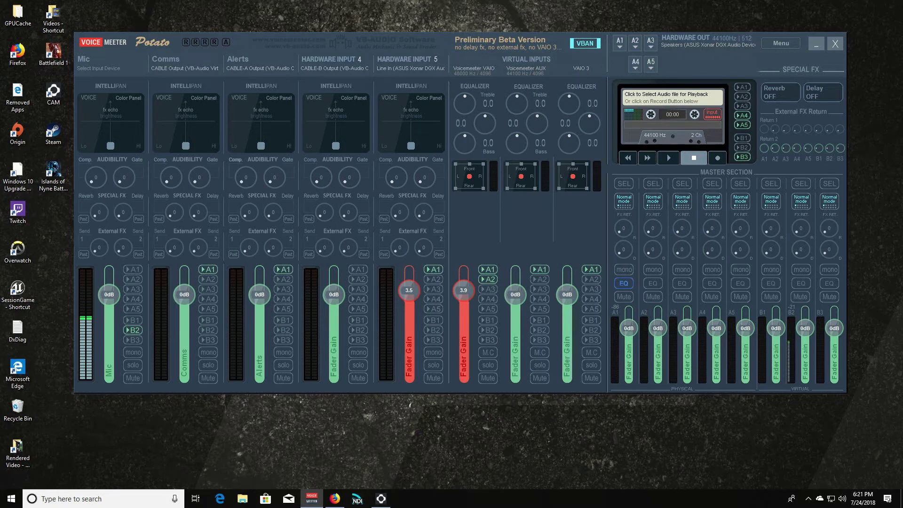
Re-initialize Voicemeeter Potato with Menu > Reset Settings and confirm the reset.
left_click_drag(404, 44, 386, 46)
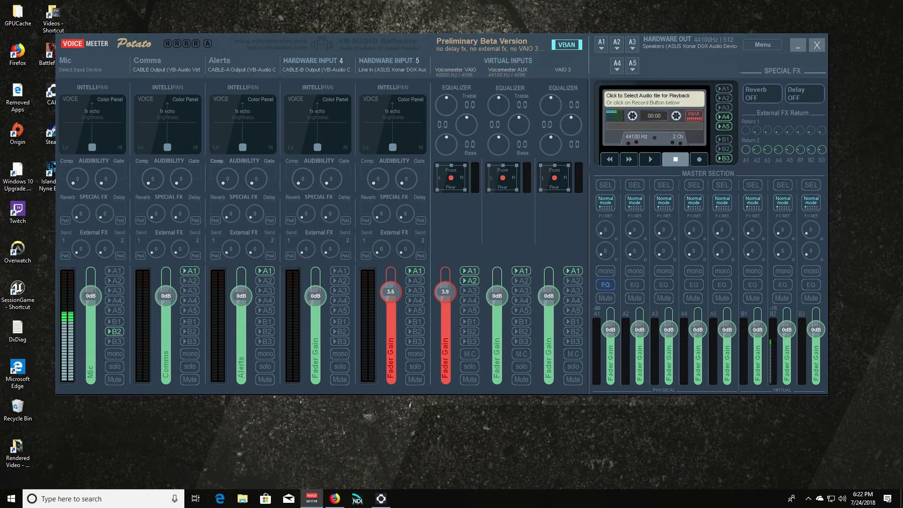
left_click(762, 45)
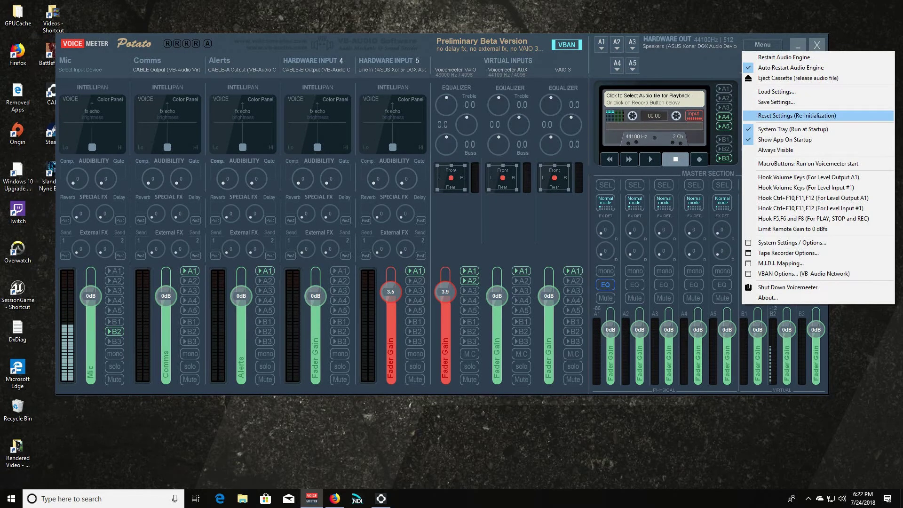
left_click(797, 115)
left_click(468, 288)
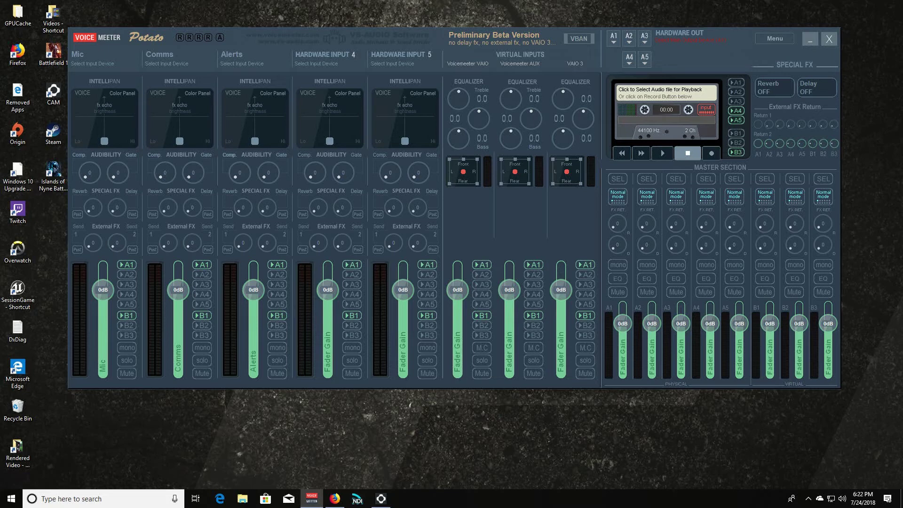
Assign 'WDM: Speakers (ASUS Xonar DGX Audio Device)' to output A1, review System Settings, and verify A1.
left_click(614, 37)
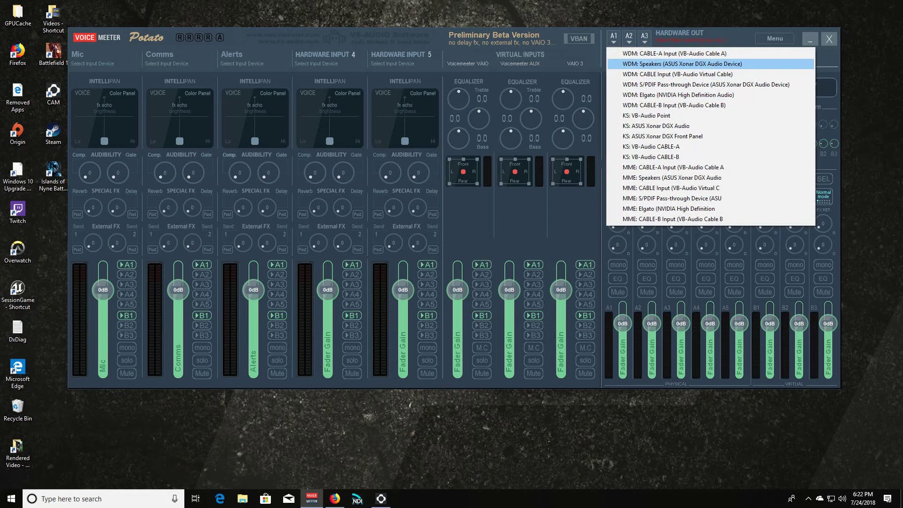
left_click(683, 64)
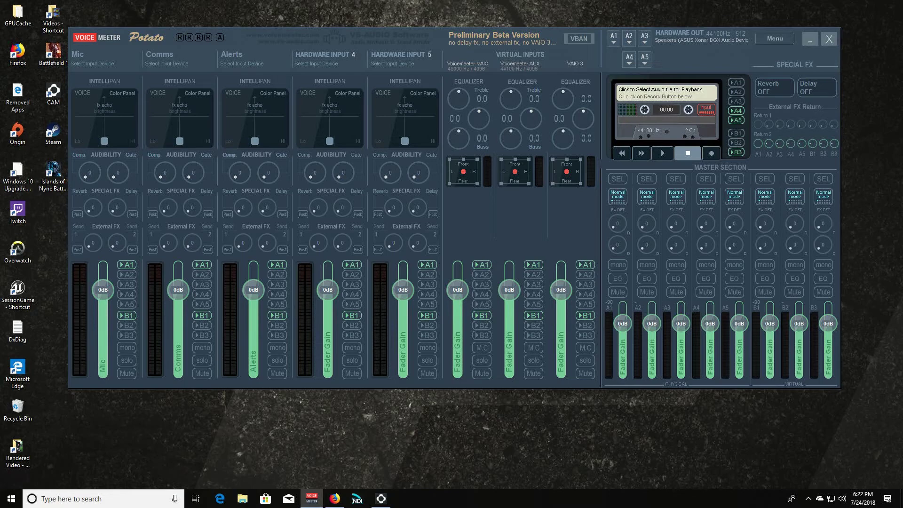
left_click(775, 39)
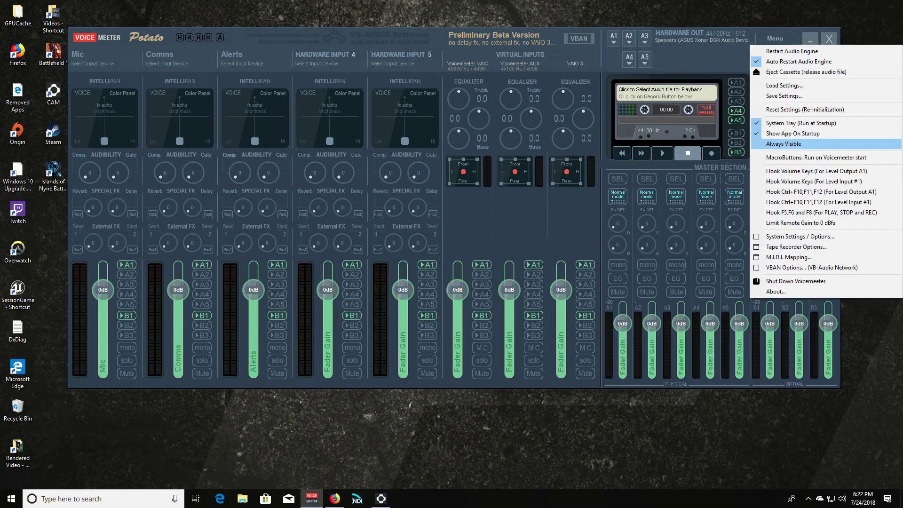
left_click(800, 237)
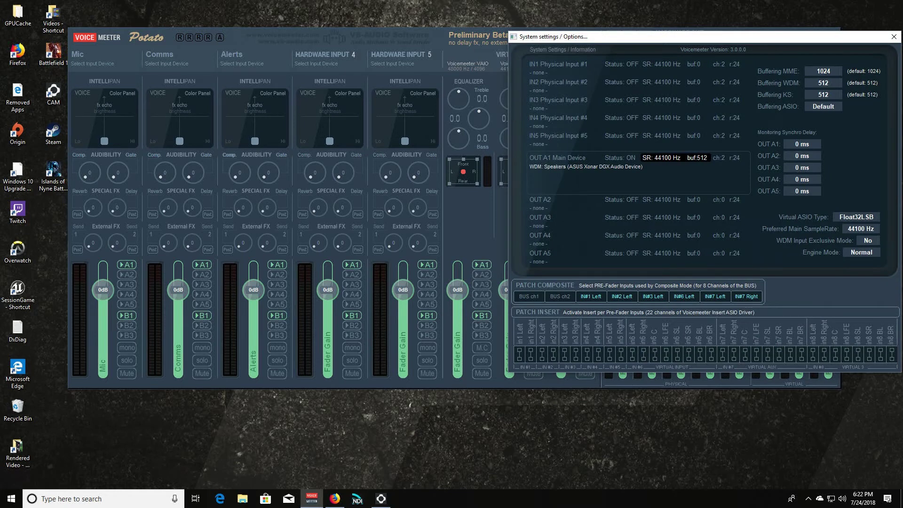
left_click(894, 36)
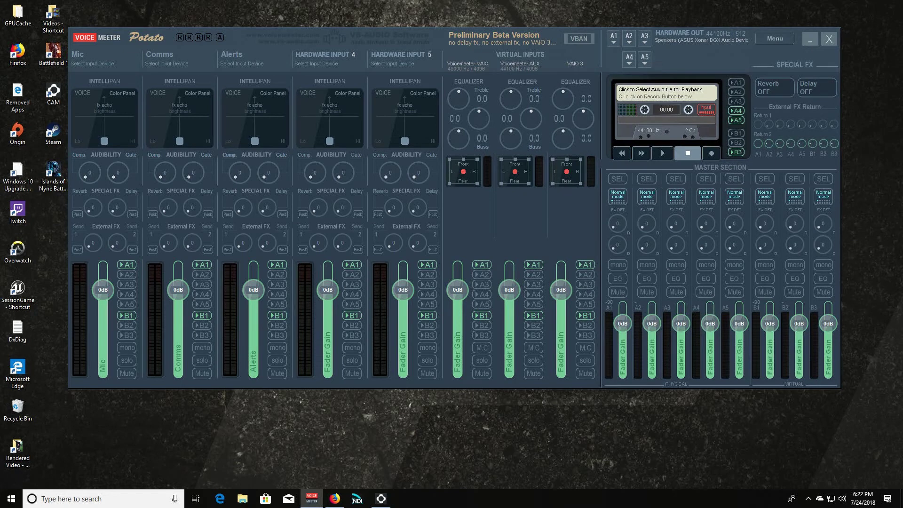
left_click(614, 38)
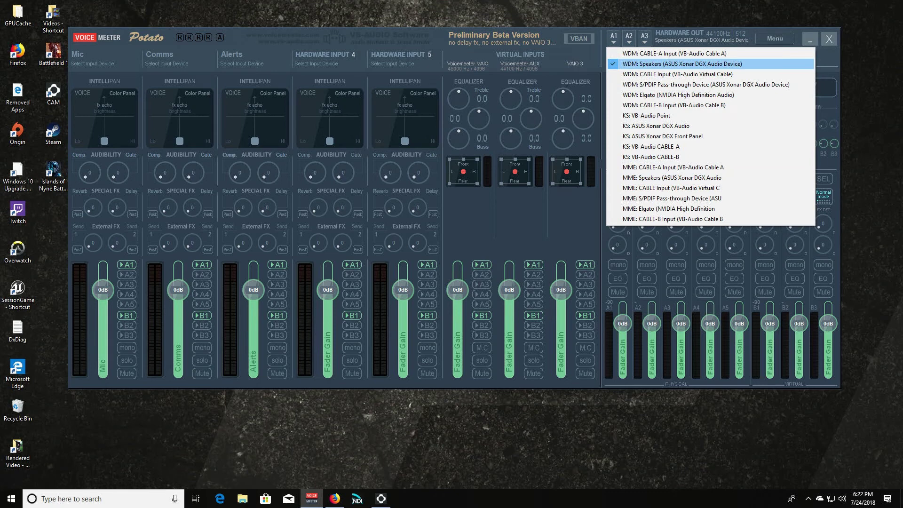
left_click(682, 64)
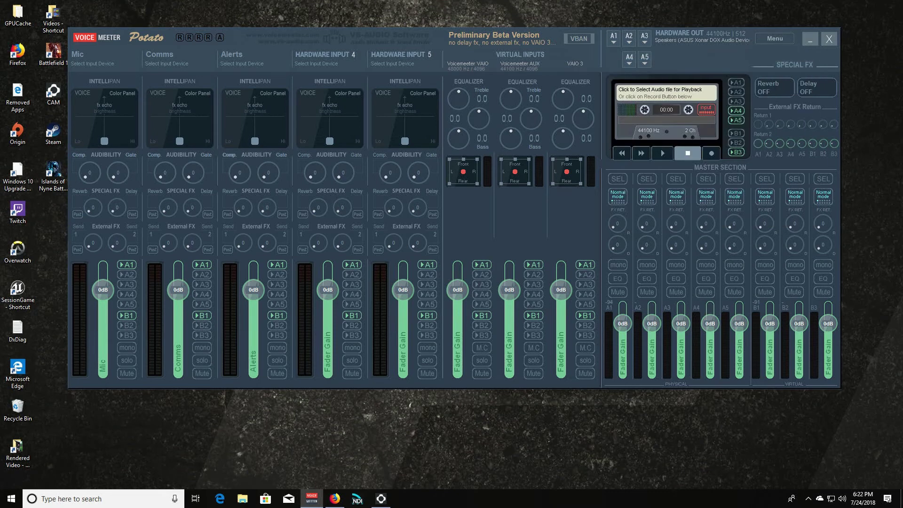